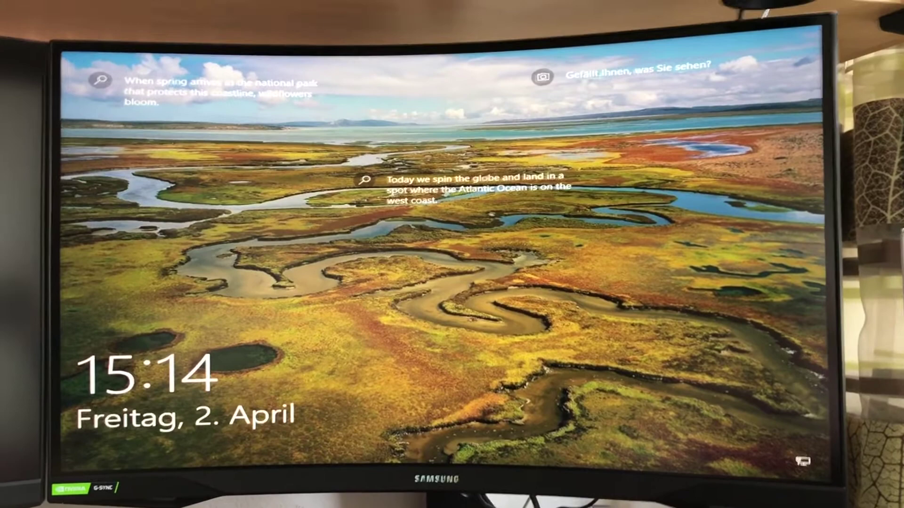
Step: Dismiss the lock screen and sign in, re-entering the password after the wrong-password error
key("space")
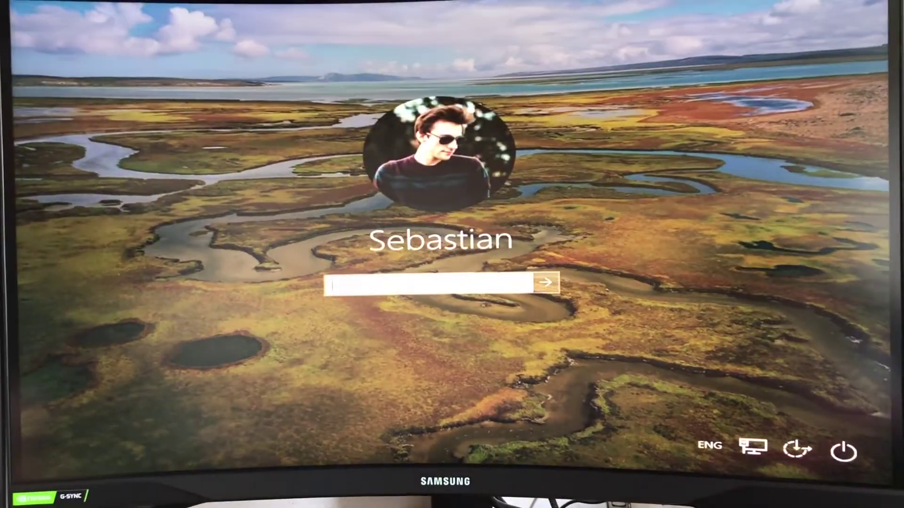
type("*******")
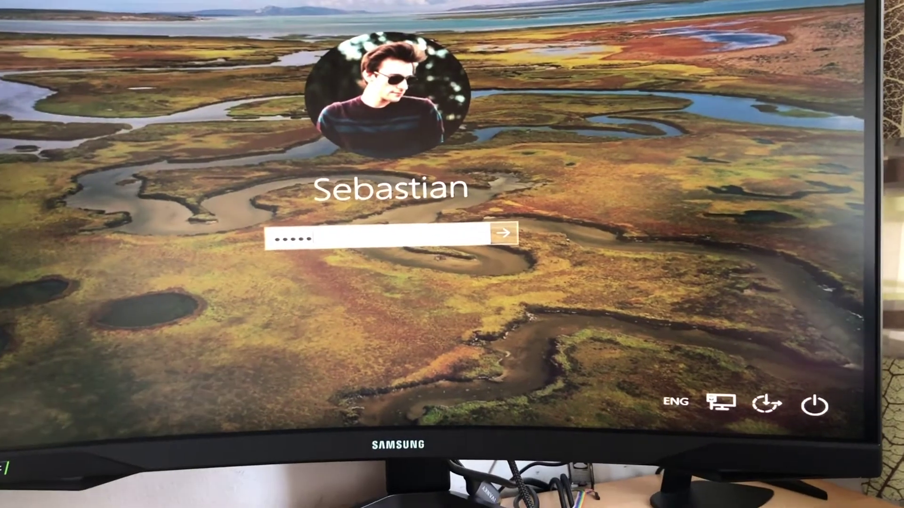
key("BackSpace")
key("BackSpace")
key("BackSpace")
type("**")
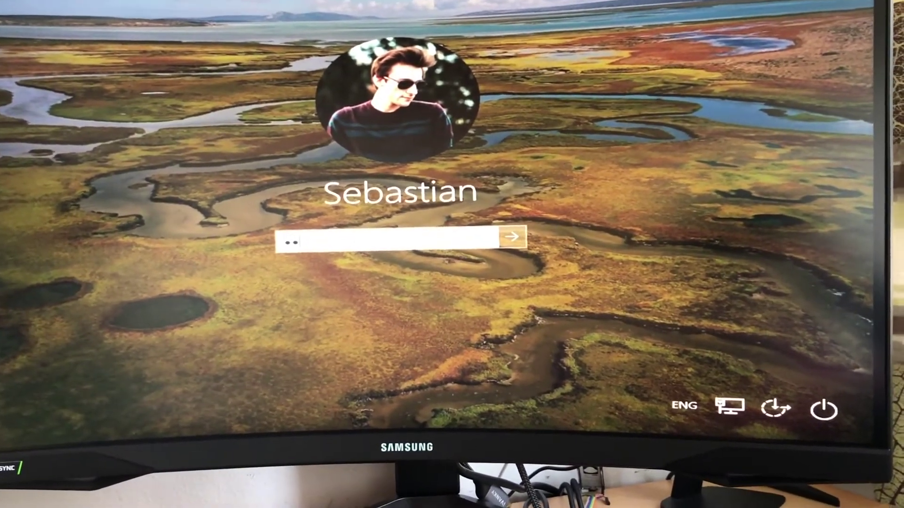
type("**")
key("Return")
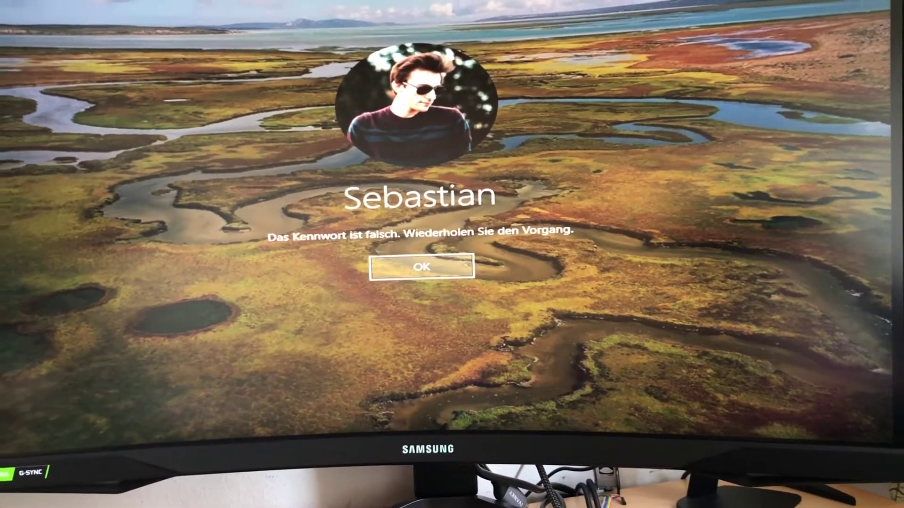
key("Return")
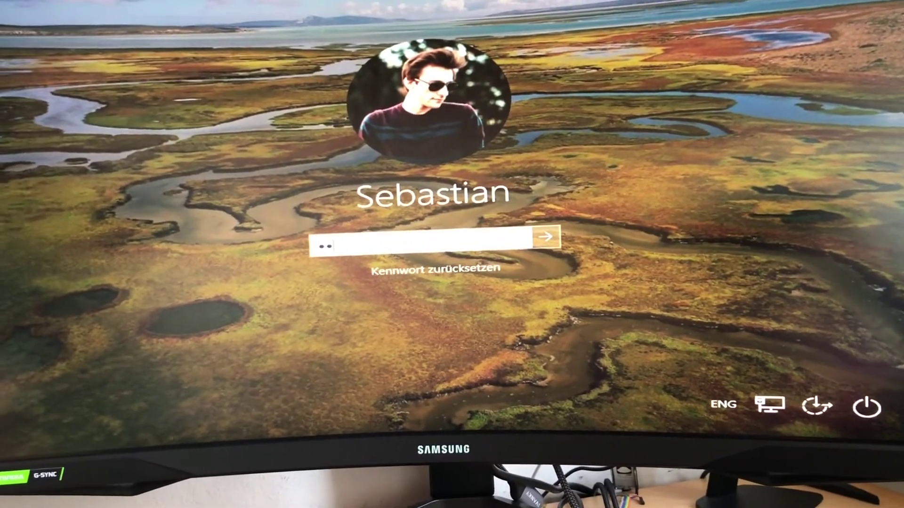
type("**")
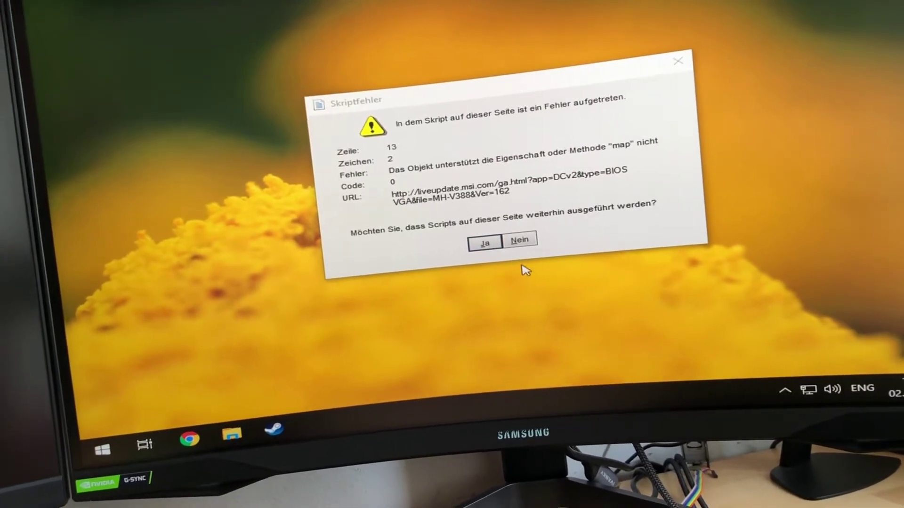
Step: Move the Skriptfehler dialog to the top-left corner and open the Start menu
left_click_drag(510, 105, 203, 37)
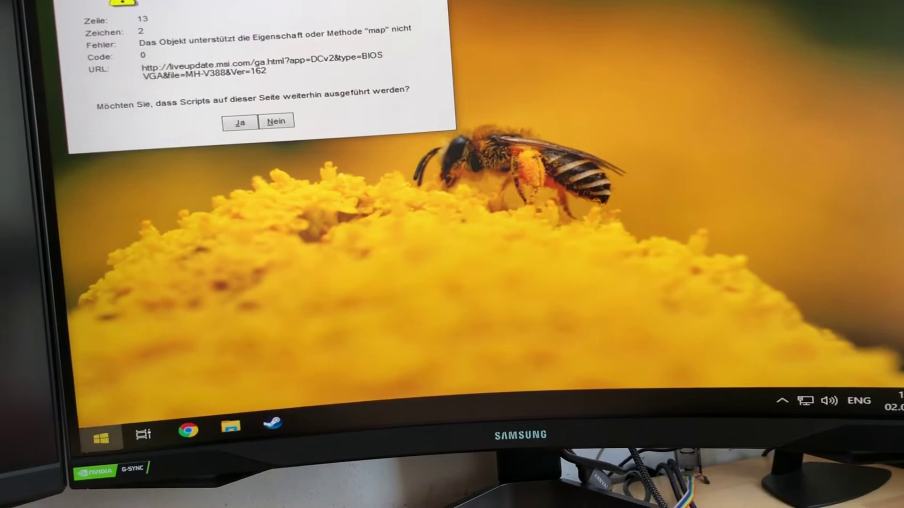
left_click(101, 439)
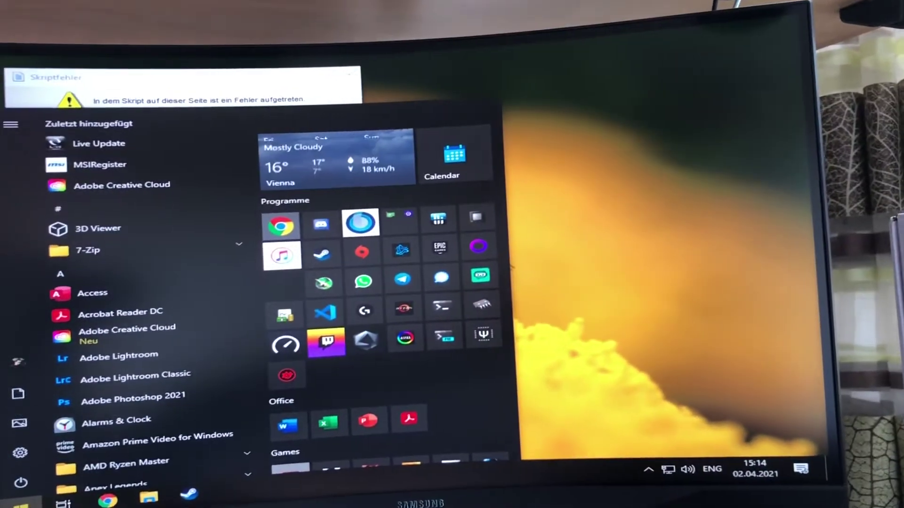
Step: Run GPU-Z with admin rights to inspect the MSI RTX 3090, then open This PC
left_click_drag(399, 220, 410, 205)
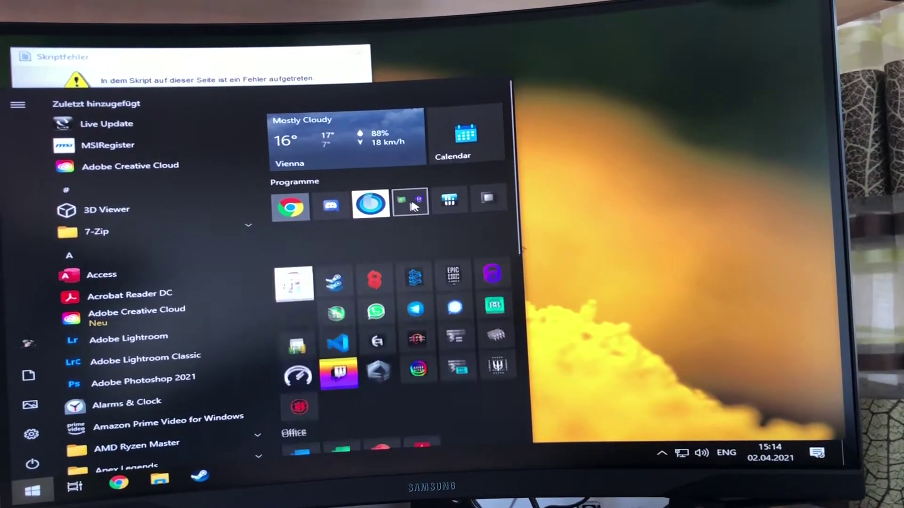
left_click(413, 205)
left_click(356, 332)
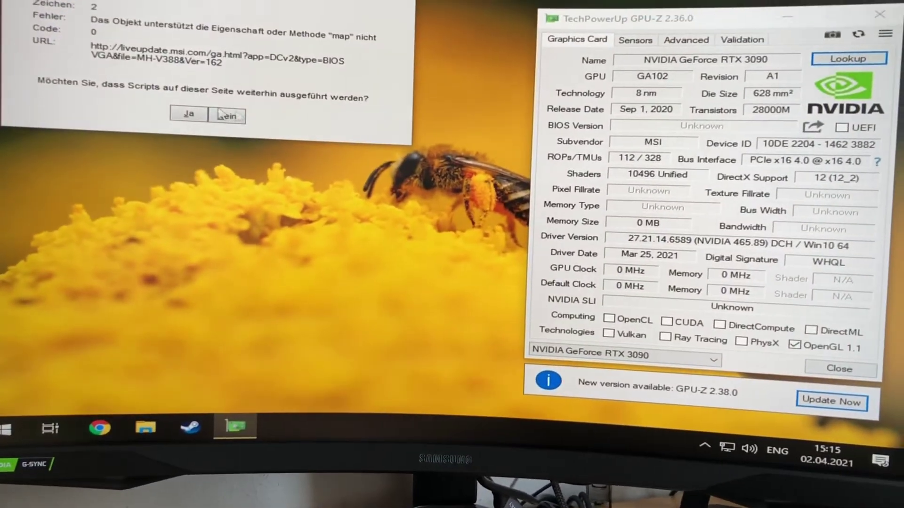
left_click(157, 443)
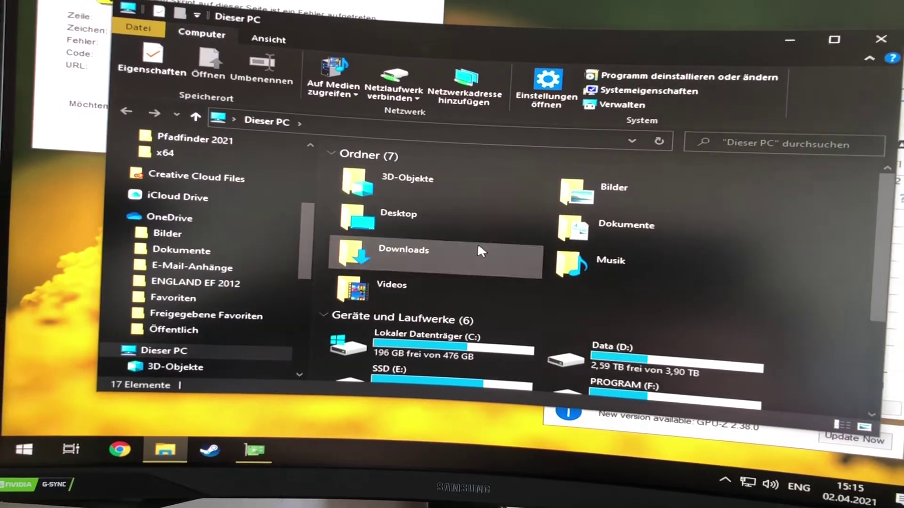
Step: In Downloads, select the NVIDIA 465.89 driver installer, then shrink and minimize Explorer
double_click(478, 251)
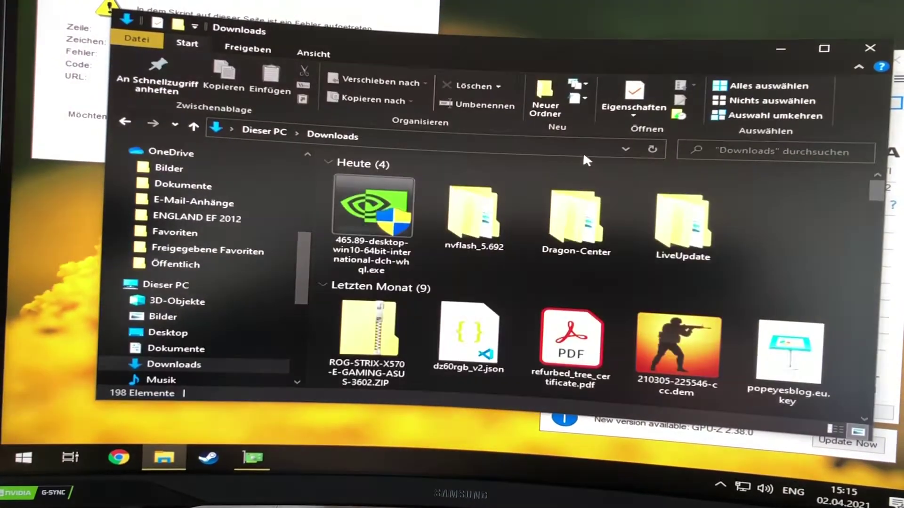
left_click(373, 226)
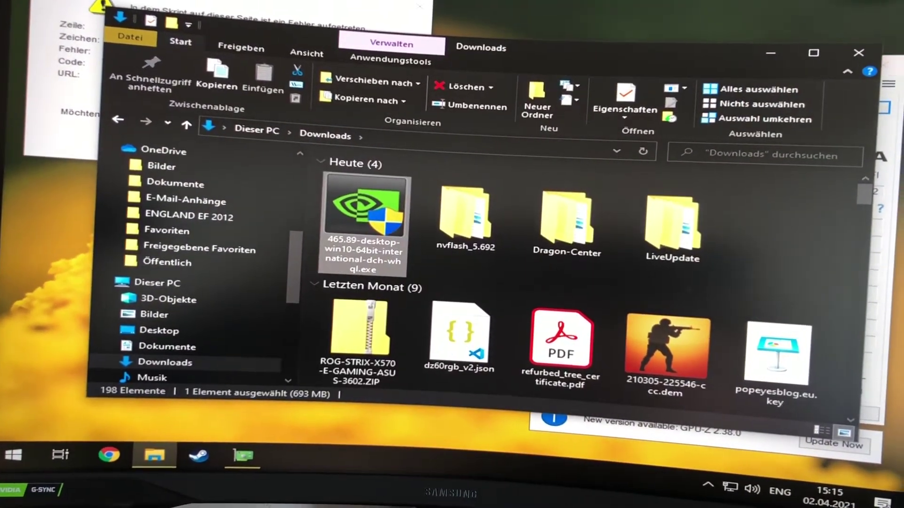
left_click_drag(872, 43, 680, 97)
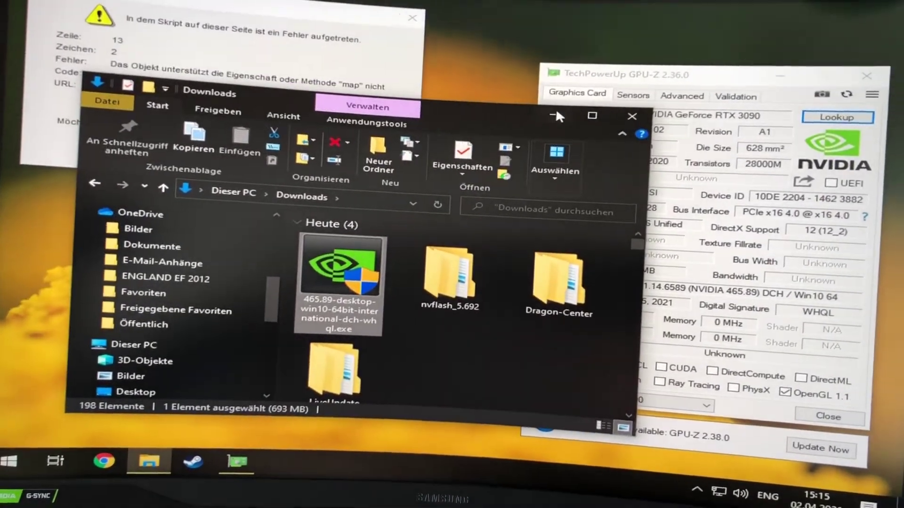
left_click(556, 114)
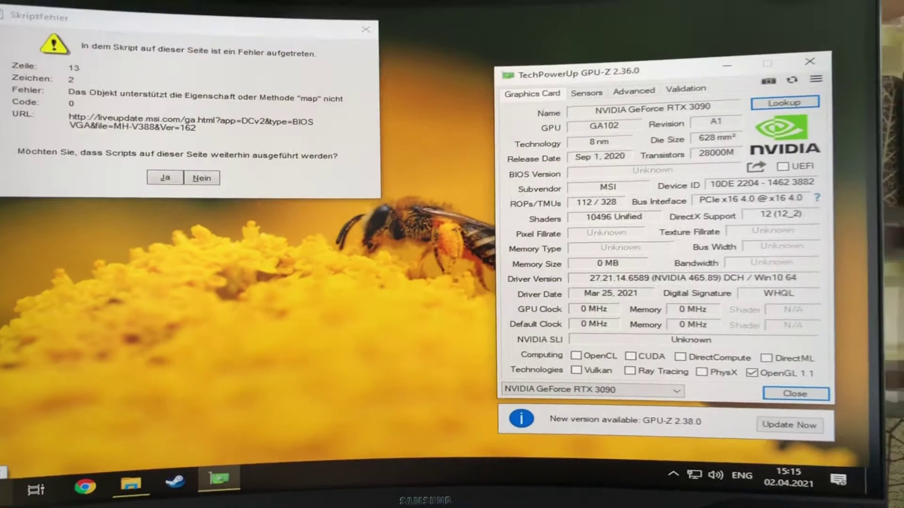
key("super")
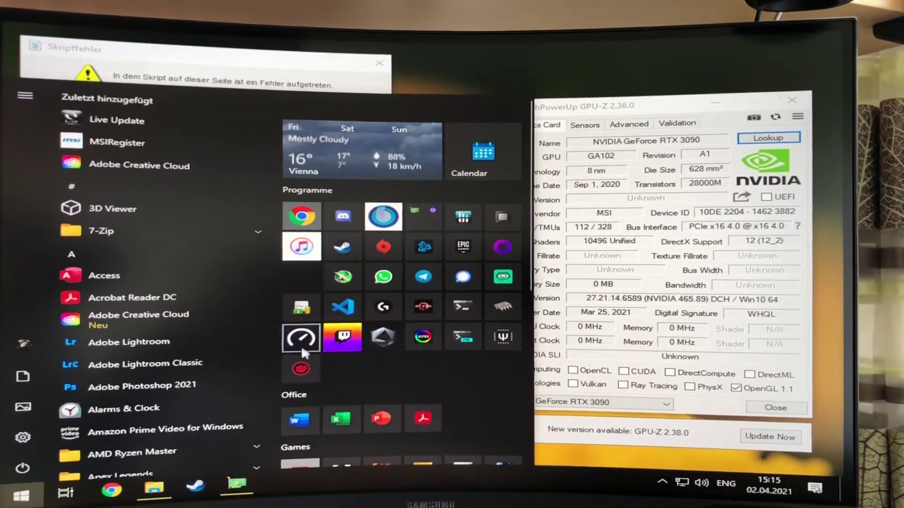
scroll(457, 389, "down", 3)
scroll(455, 386, "up", 3)
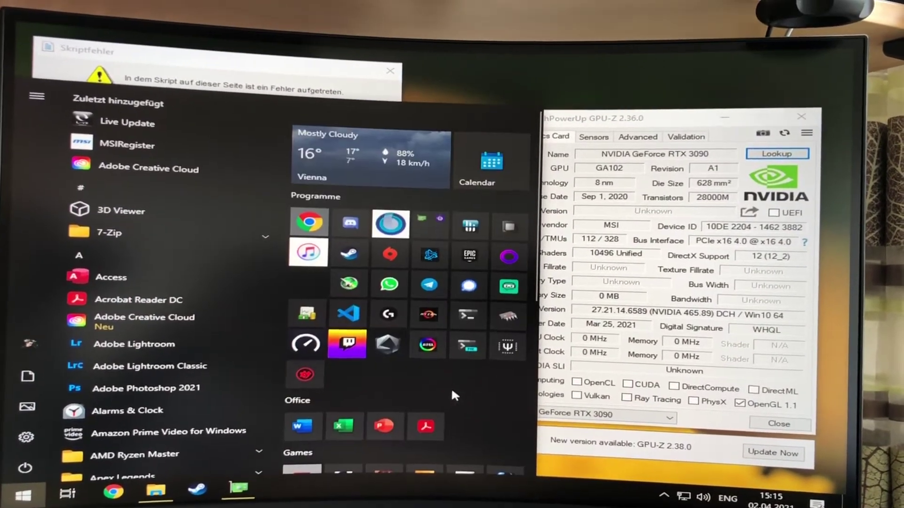
Step: Search MSI Live Update for driver and BIOS updates, acknowledge they're current, and close it
left_click(126, 122)
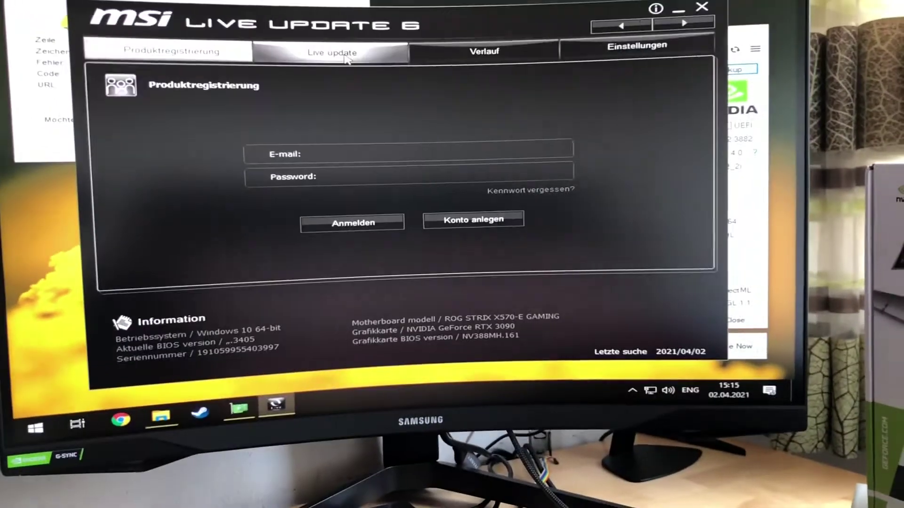
left_click(346, 56)
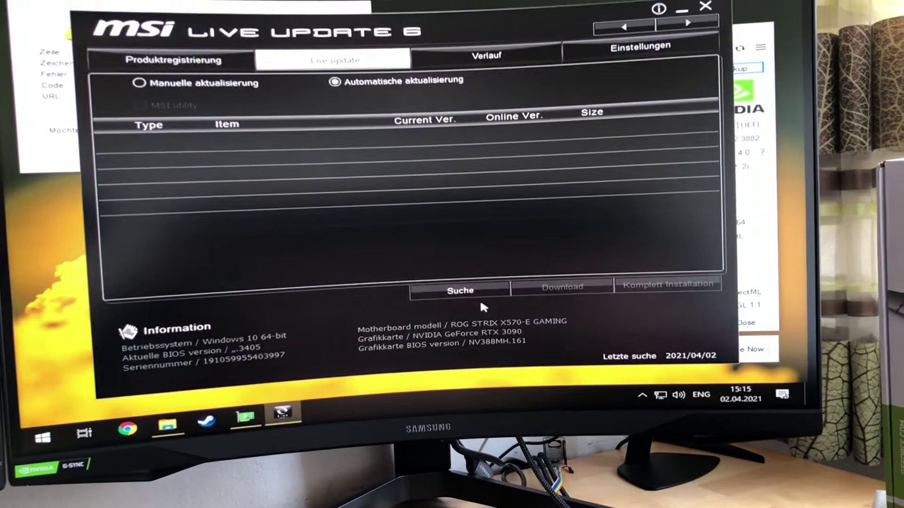
left_click(460, 292)
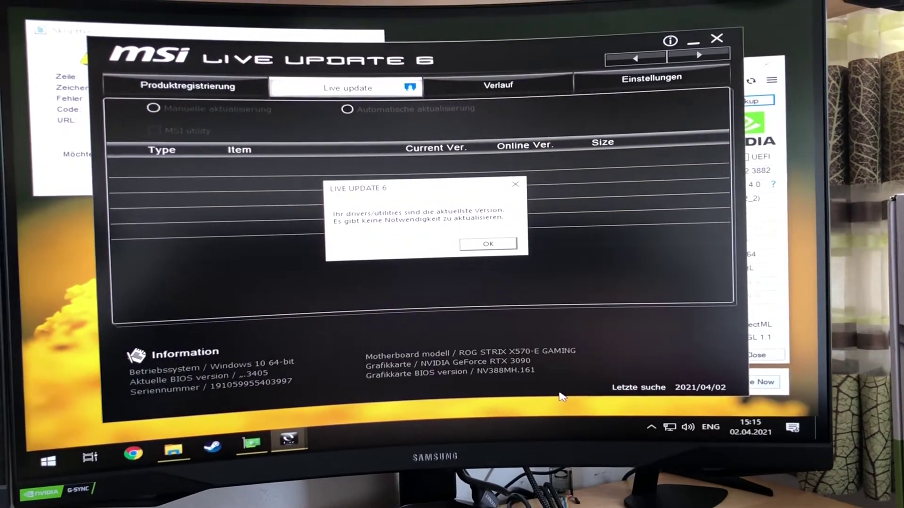
left_click(506, 239)
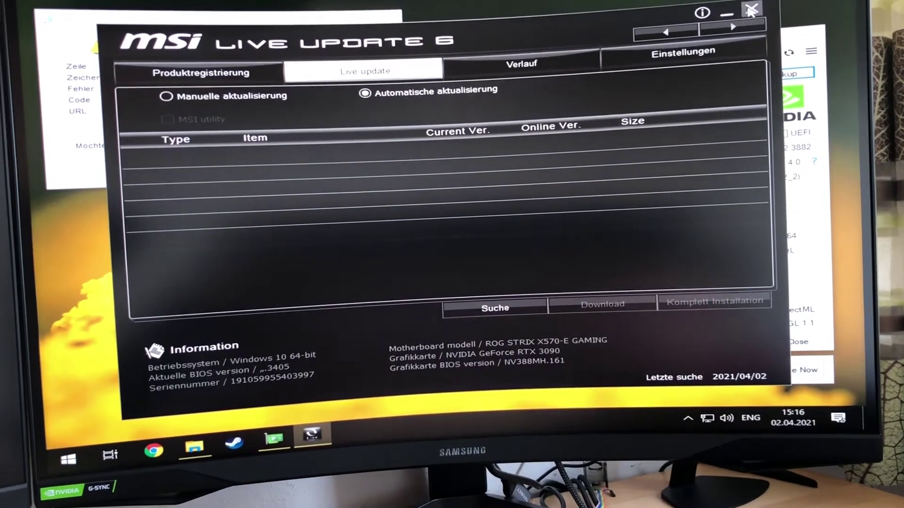
left_click(750, 10)
Step: Confirm closing the updater and browse Explorer to the nvflash_5.692\x64 folder
left_click(403, 244)
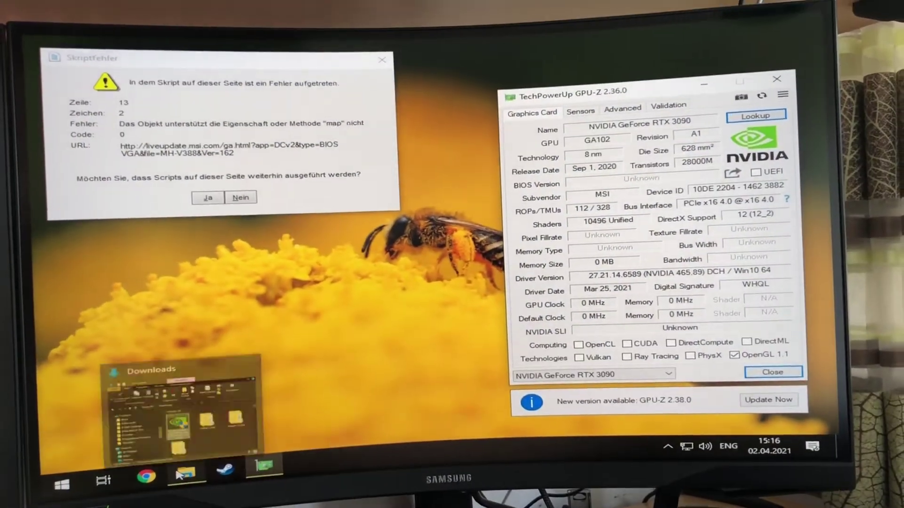
left_click(183, 464)
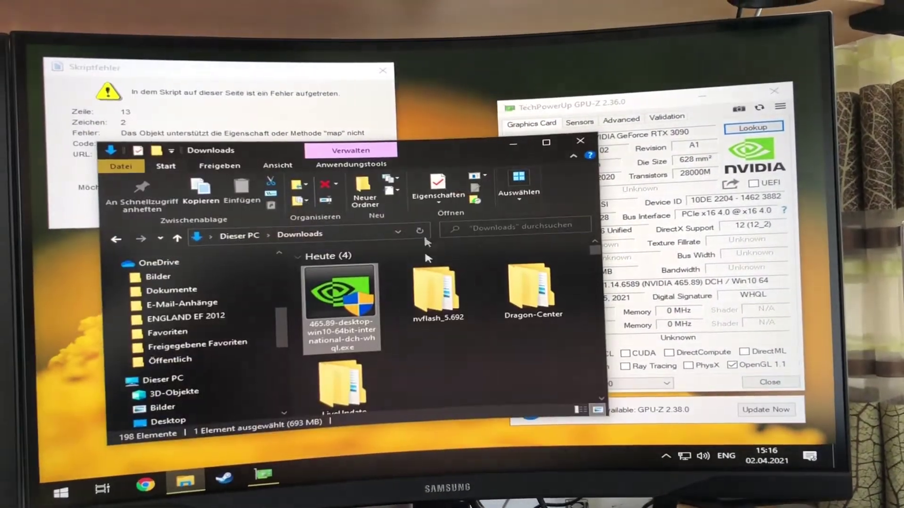
double_click(434, 293)
double_click(327, 275)
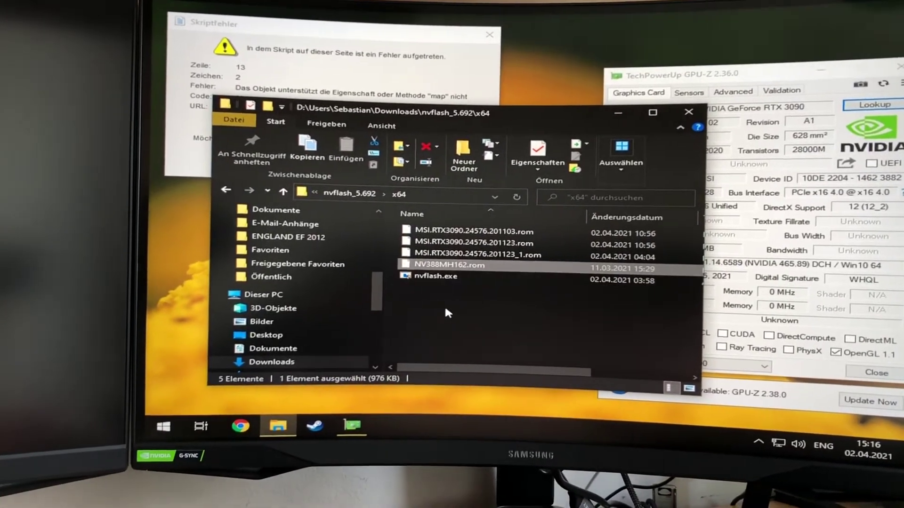
left_click(446, 305)
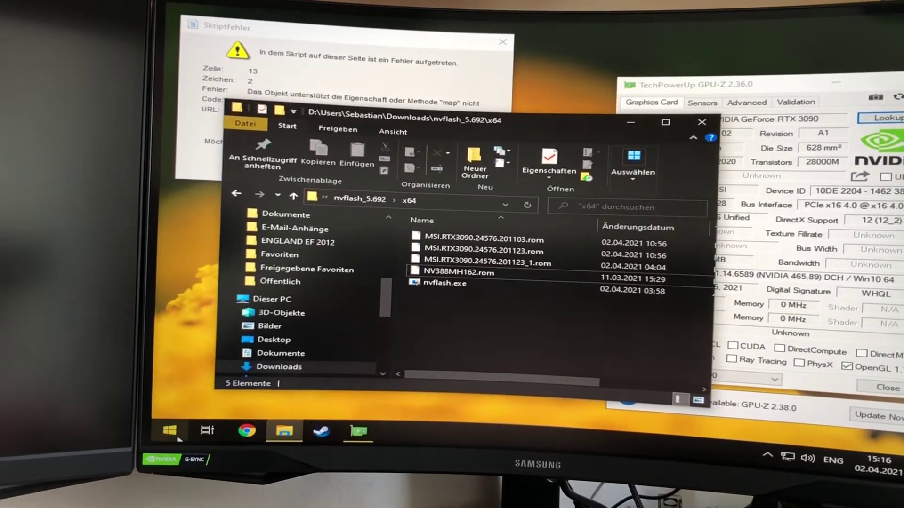
key("super")
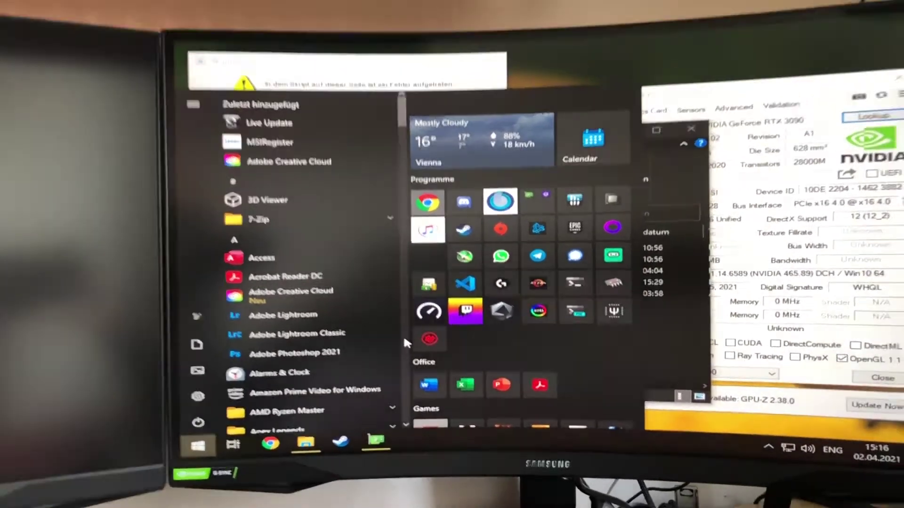
type("c")
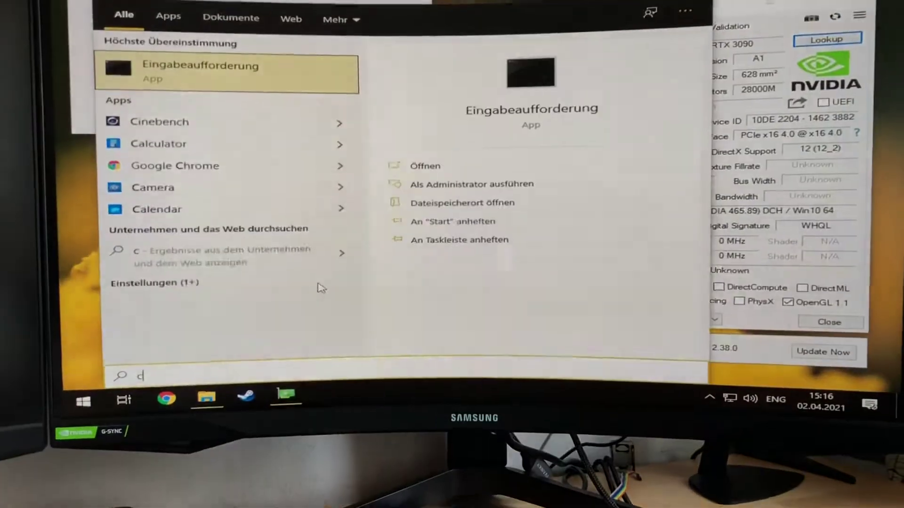
type("m")
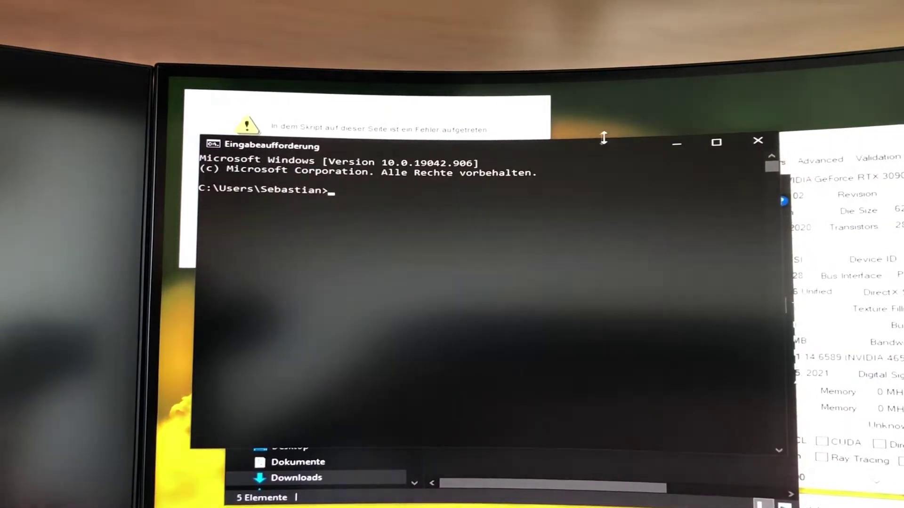
Step: Drag the Command Prompt window beside the nvflash x64 Explorer window
mouse_move(600, 142)
left_mouse_down()
mouse_move(841, 220)
mouse_move(853, 214)
left_mouse_up()
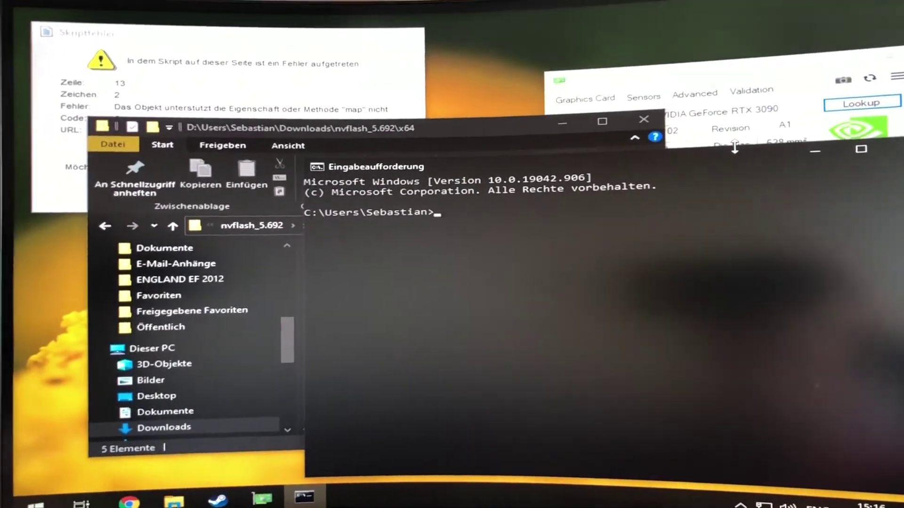
type("D")
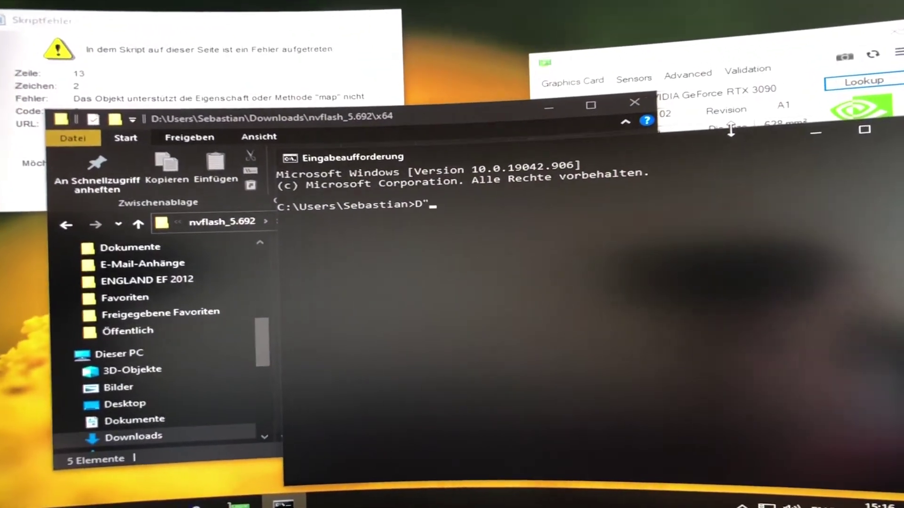
type(":")
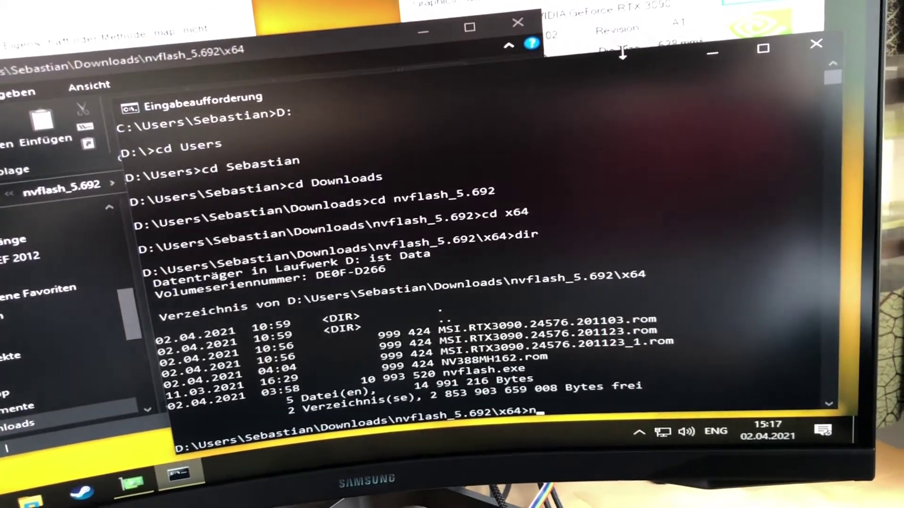
type("nvf")
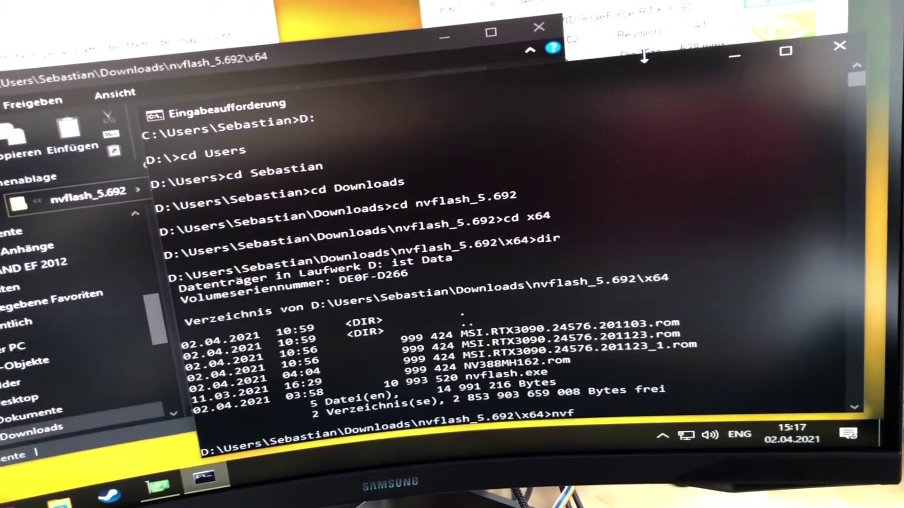
type("lash")
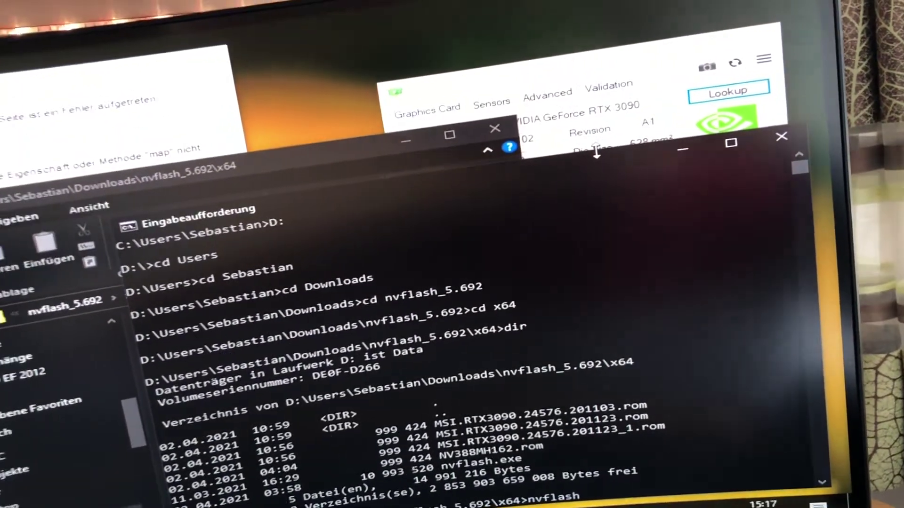
type(" N")
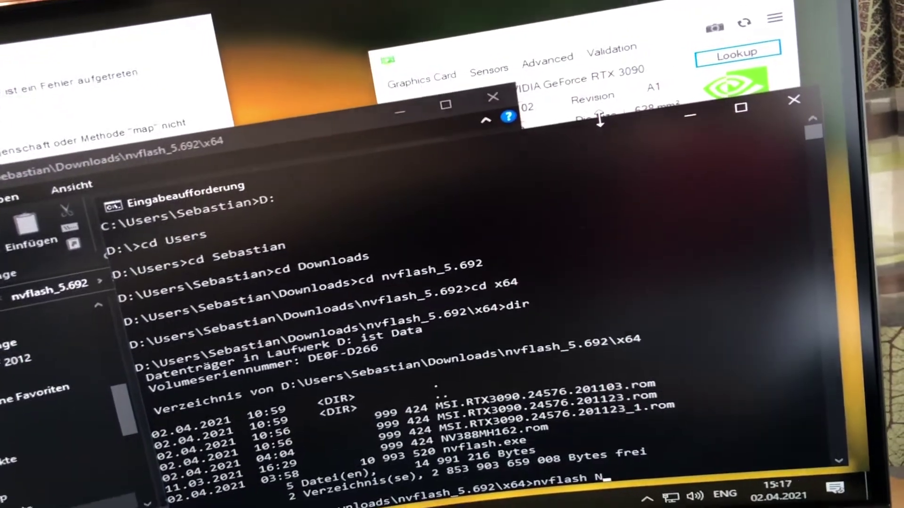
type("V")
Step: Run nvflash on NV388MH162.rom and approve the UAC elevation prompt
key("Tab")
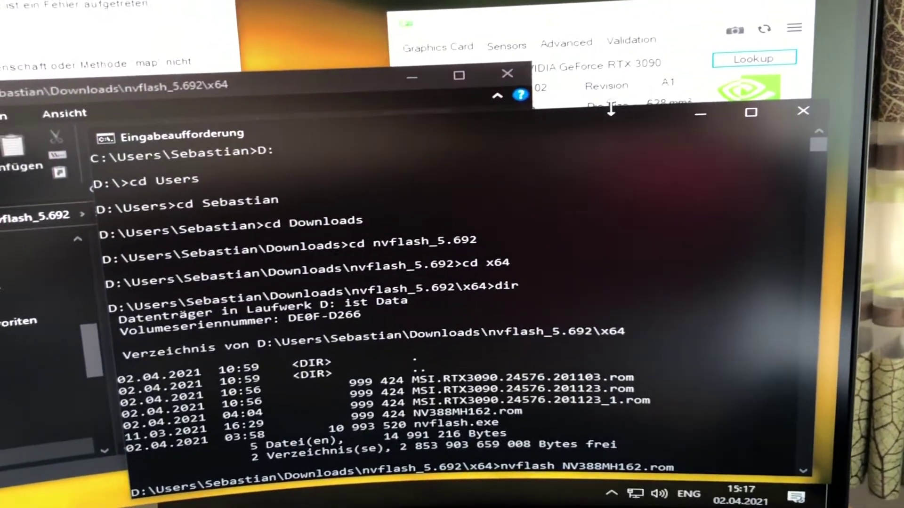
key("Return")
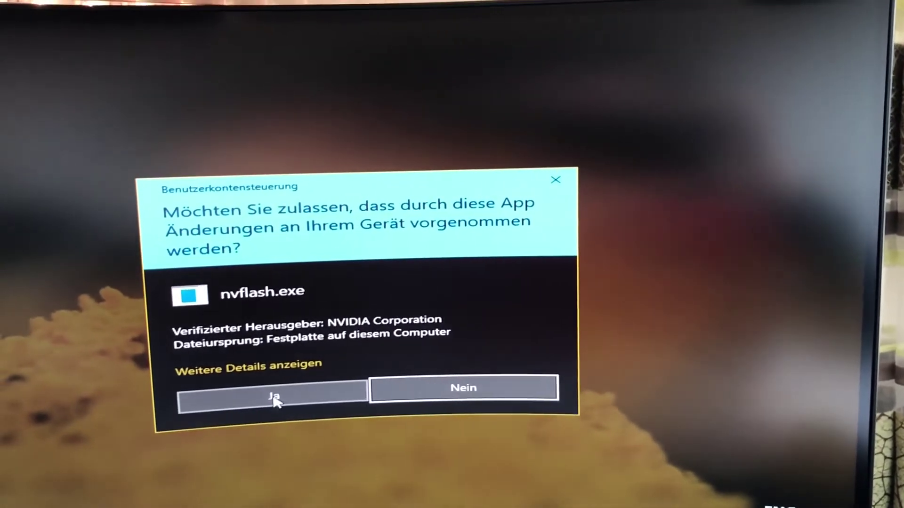
left_click(284, 387)
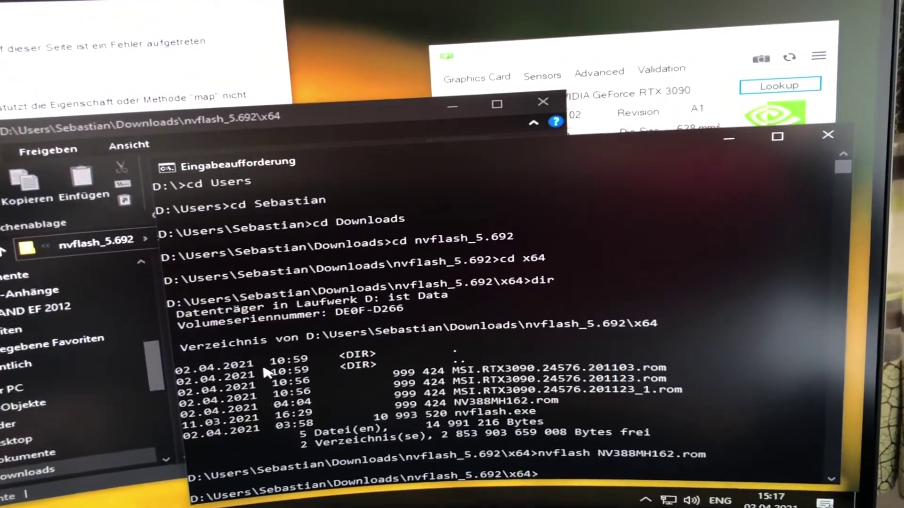
Step: Rerun the NV388MH162.rom flash with the -6 option and approve elevation
key("Up")
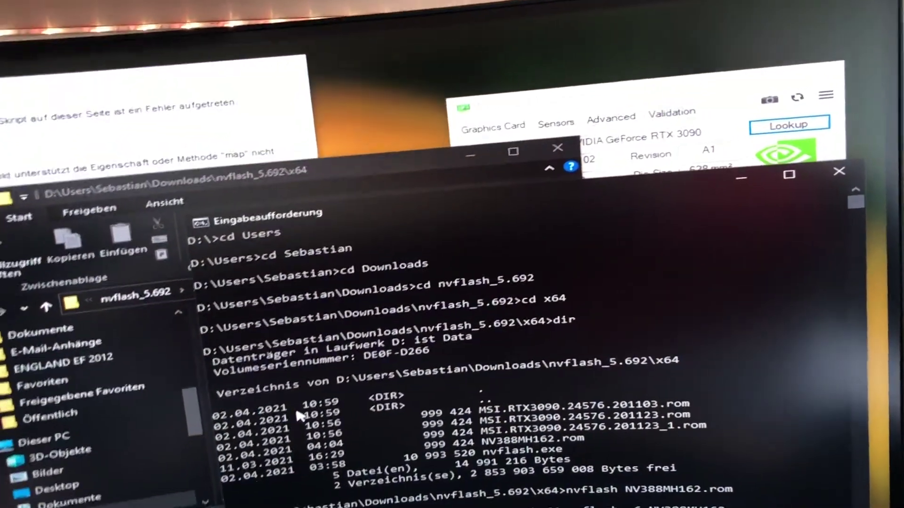
key("Return")
left_click(333, 393)
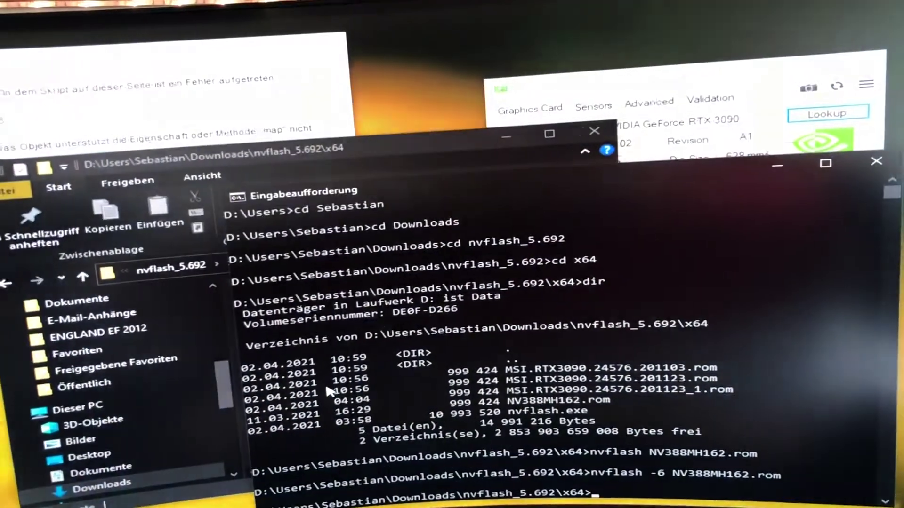
Step: Rerun the flash as --index=6 -f on NV388MH162.rom and approve elevation
key("Up")
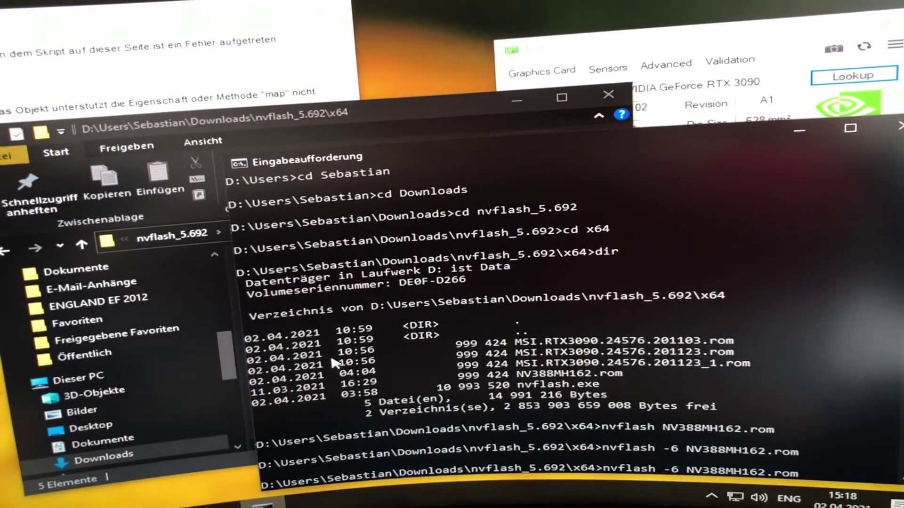
type("--index=-")
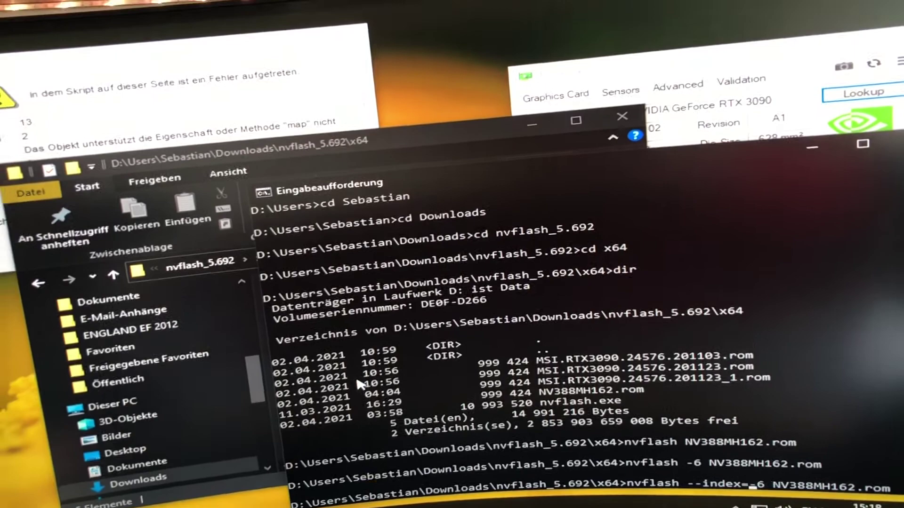
type("=")
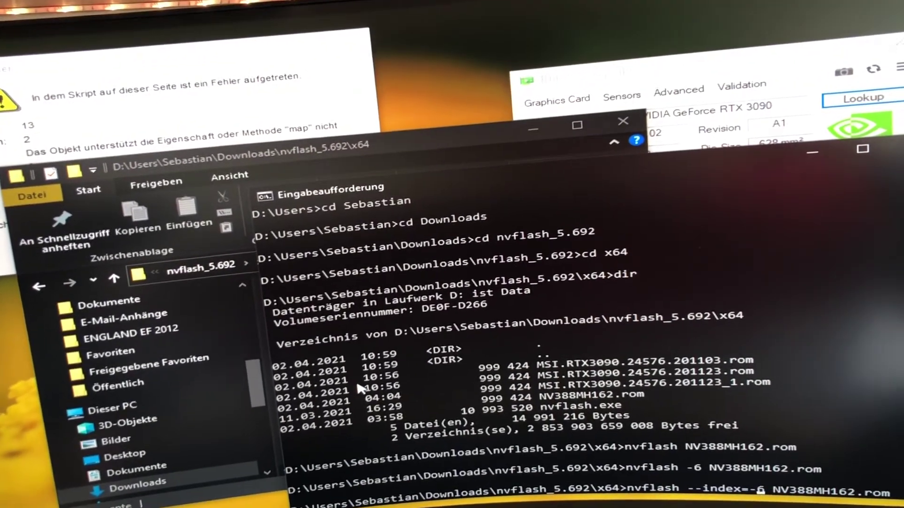
key("Delete")
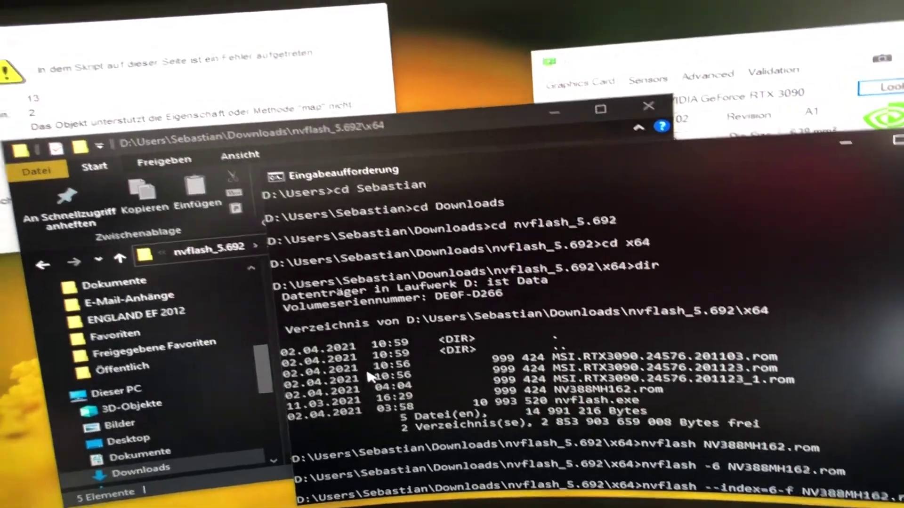
type("-f")
key("Return")
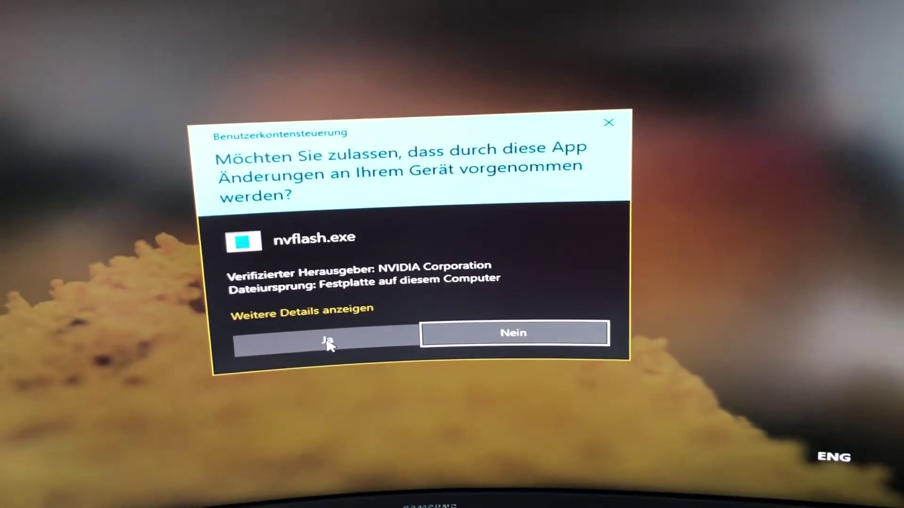
left_click(329, 343)
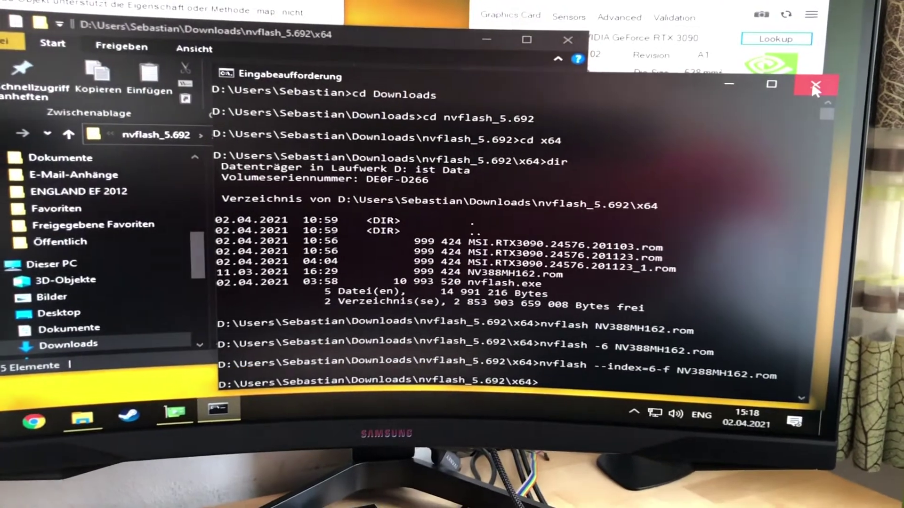
Step: Close Command Prompt and File Explorer, and dismiss the script error with Nein
left_click(832, 124)
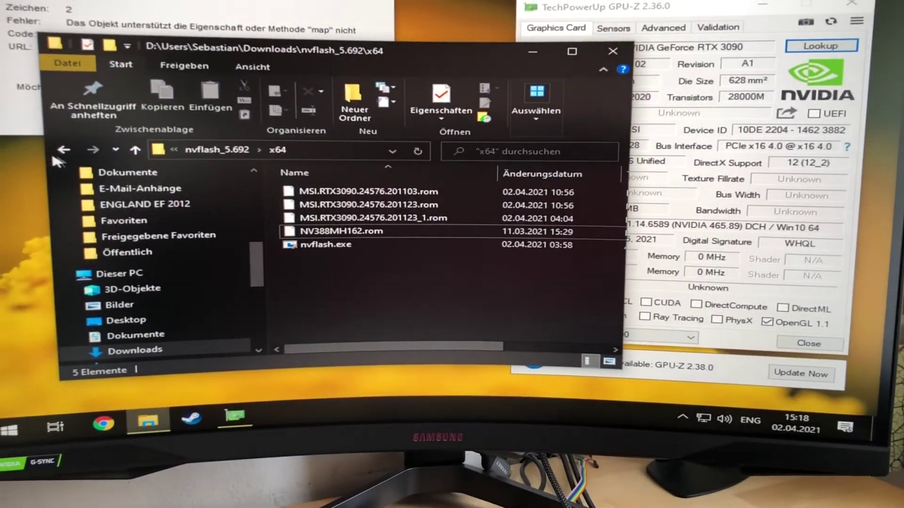
left_click(62, 150)
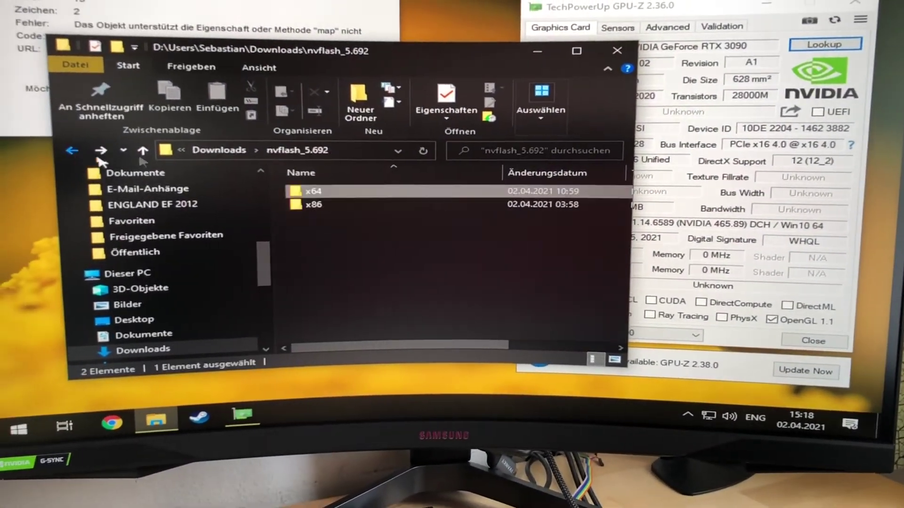
left_click(69, 146)
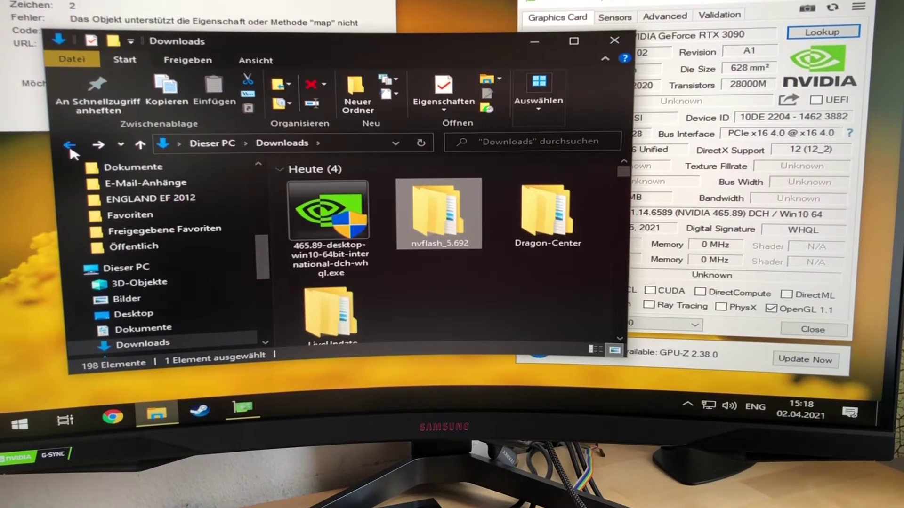
left_click(533, 43)
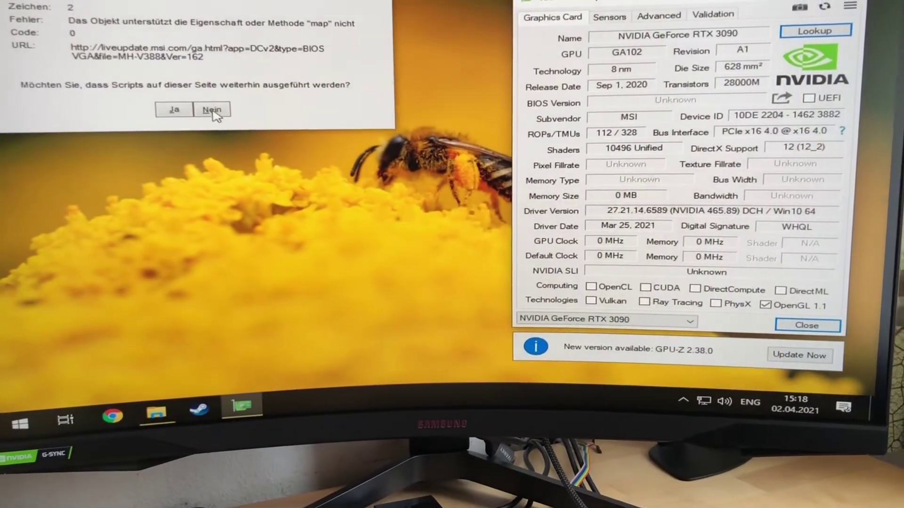
left_click(211, 106)
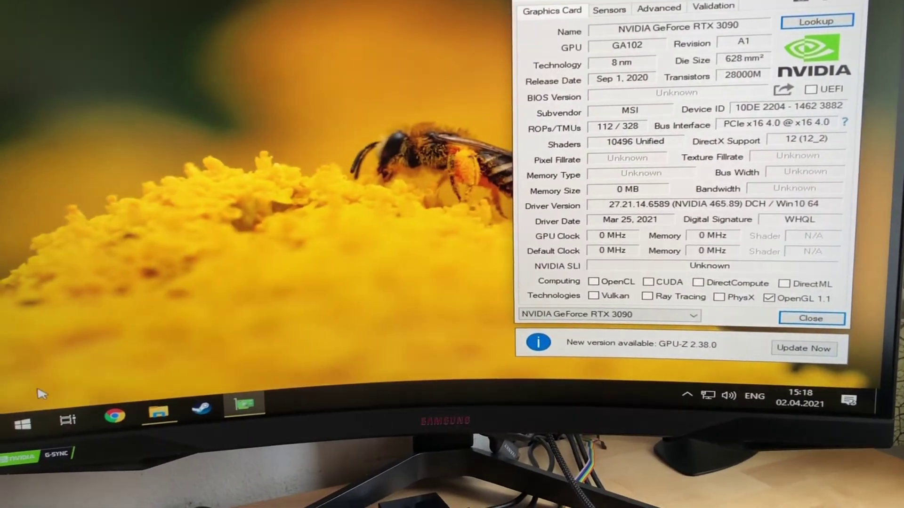
Step: Open Geräte-Manager and show the GeForce RTX 3090's context menu
left_click(16, 422)
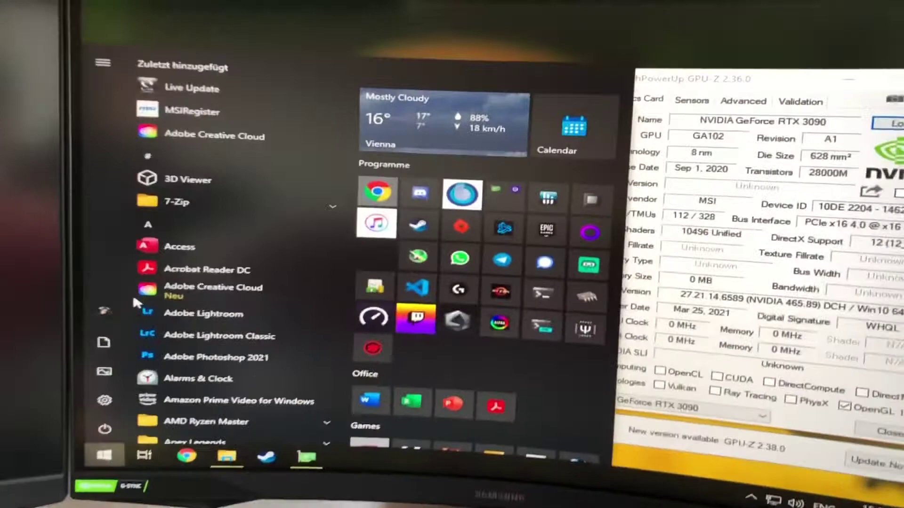
type("ger")
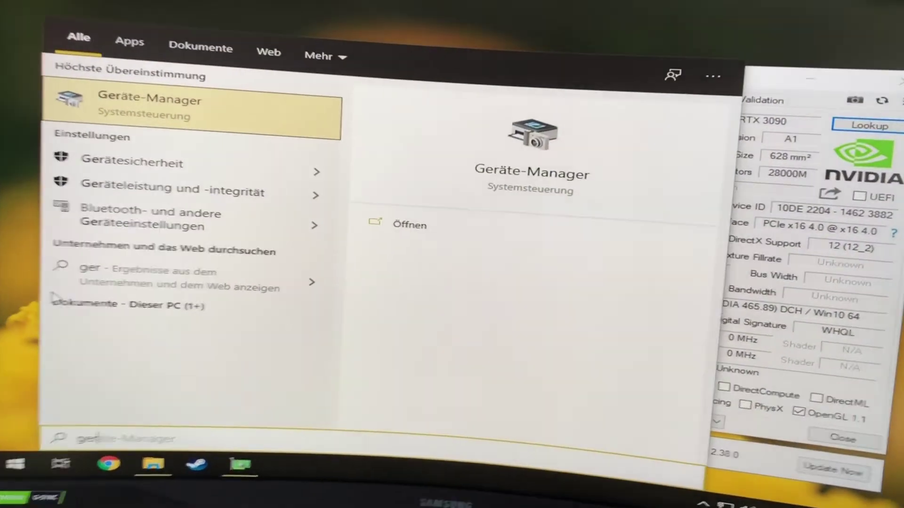
key("Return")
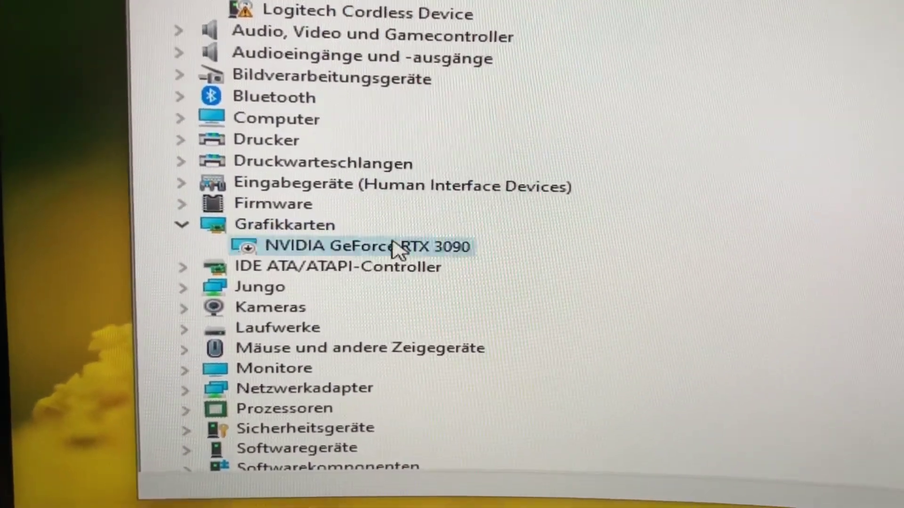
right_click(417, 252)
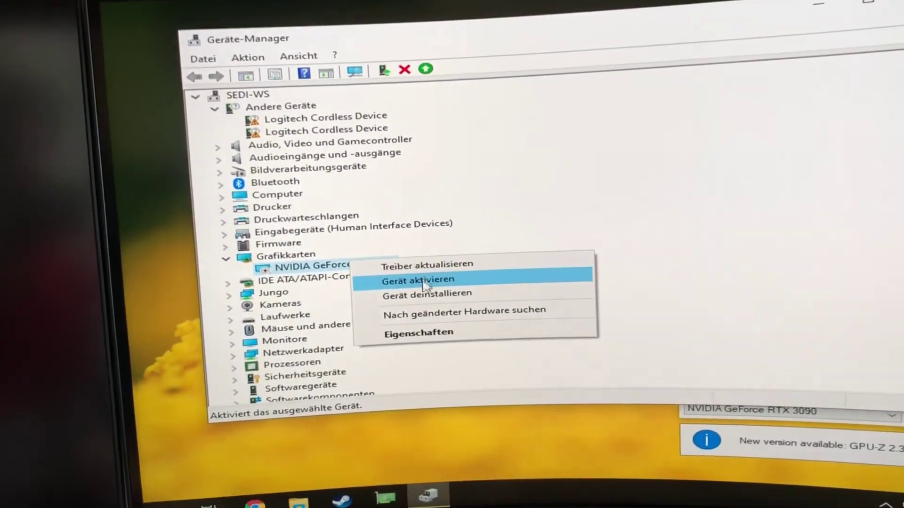